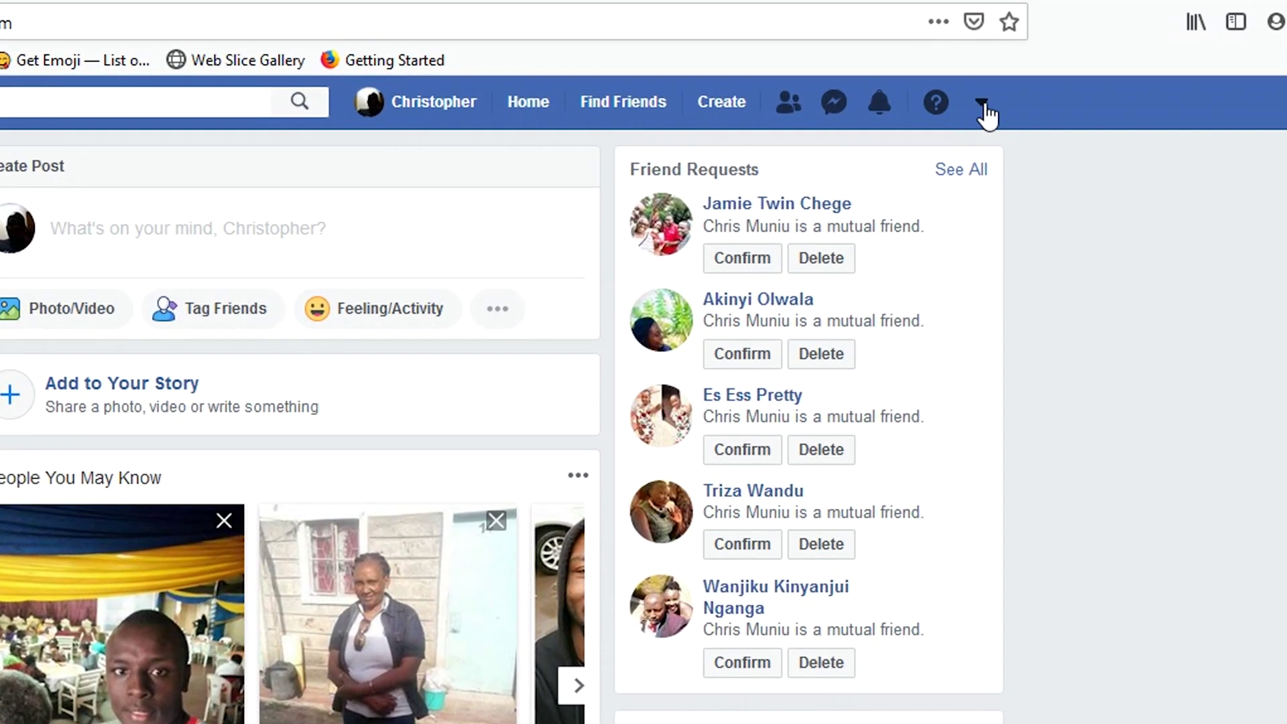
Go to General Account Settings from the top-right account menu and open the Name editor.
{"action": "left_click", "coordinate": [983, 106]}
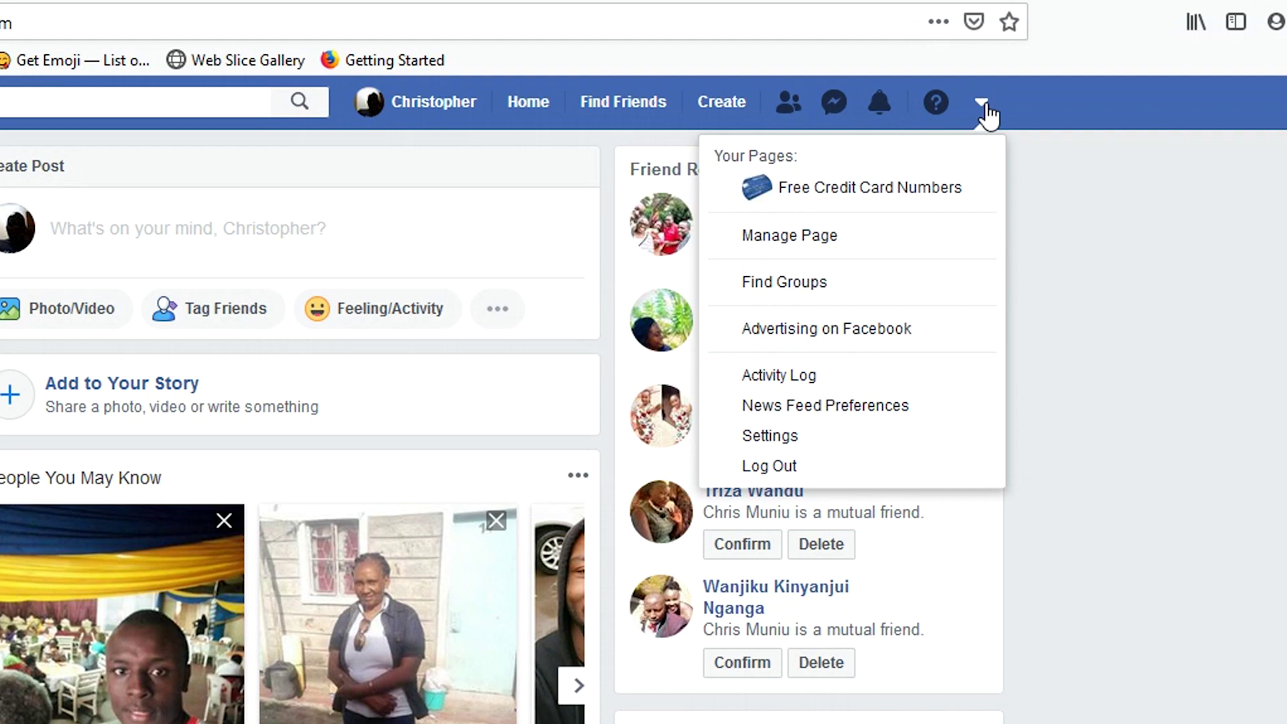
{"action": "left_click", "coordinate": [813, 436]}
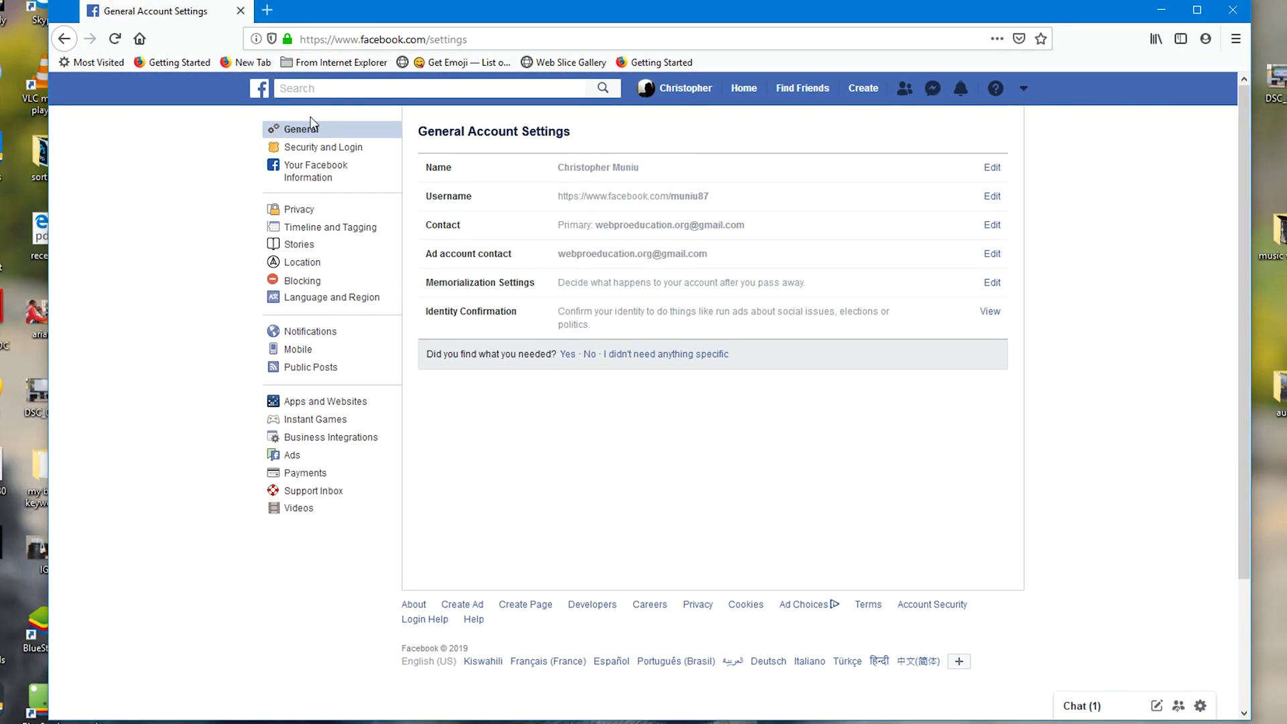
{"action": "left_click", "coordinate": [307, 135]}
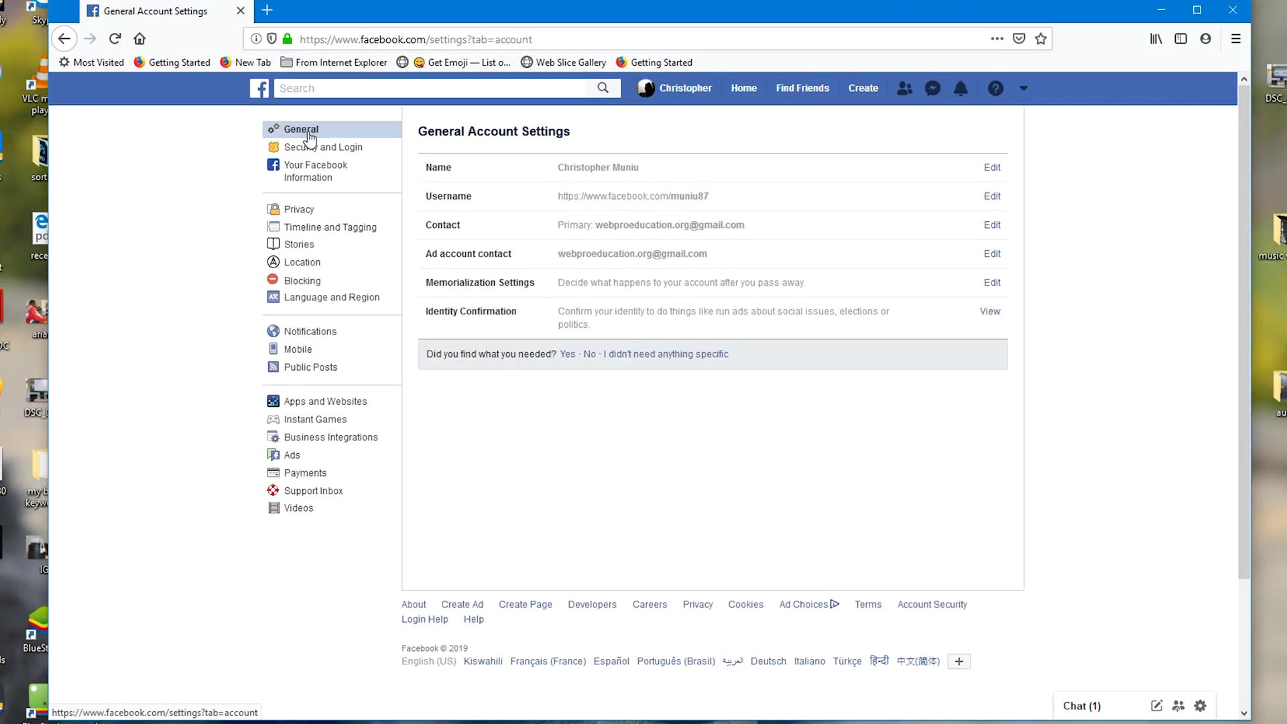
{"action": "mouse_move", "coordinate": [478, 168]}
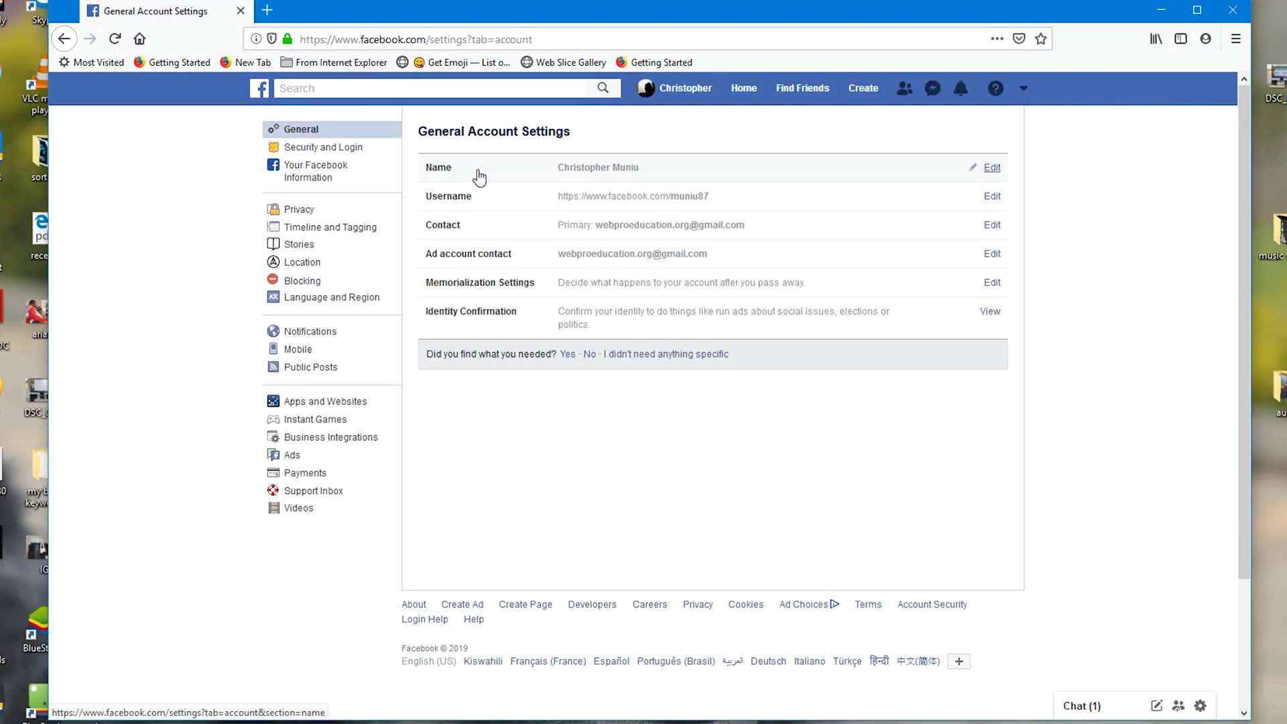
{"action": "left_click", "coordinate": [995, 169]}
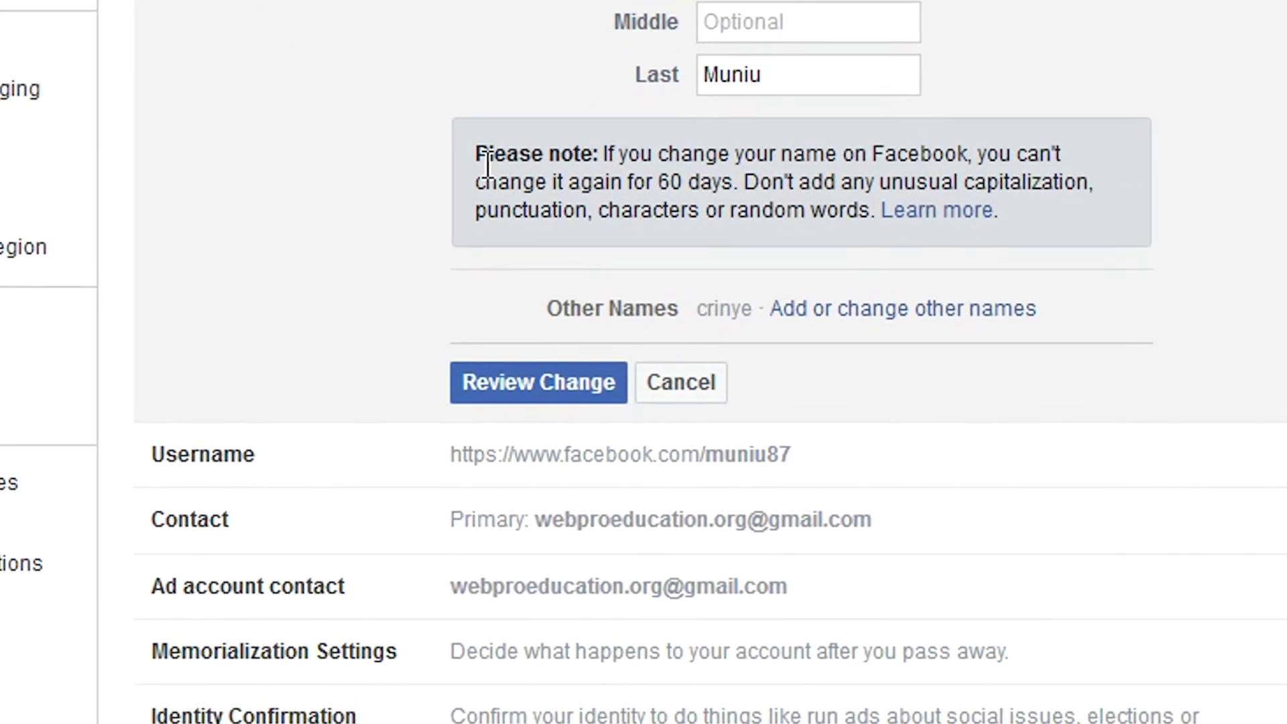
Highlight and read the 60-day name-change notice in the Name editor.
{"action": "left_click_drag", "start_coordinate": [468, 153], "coordinate": [613, 145]}
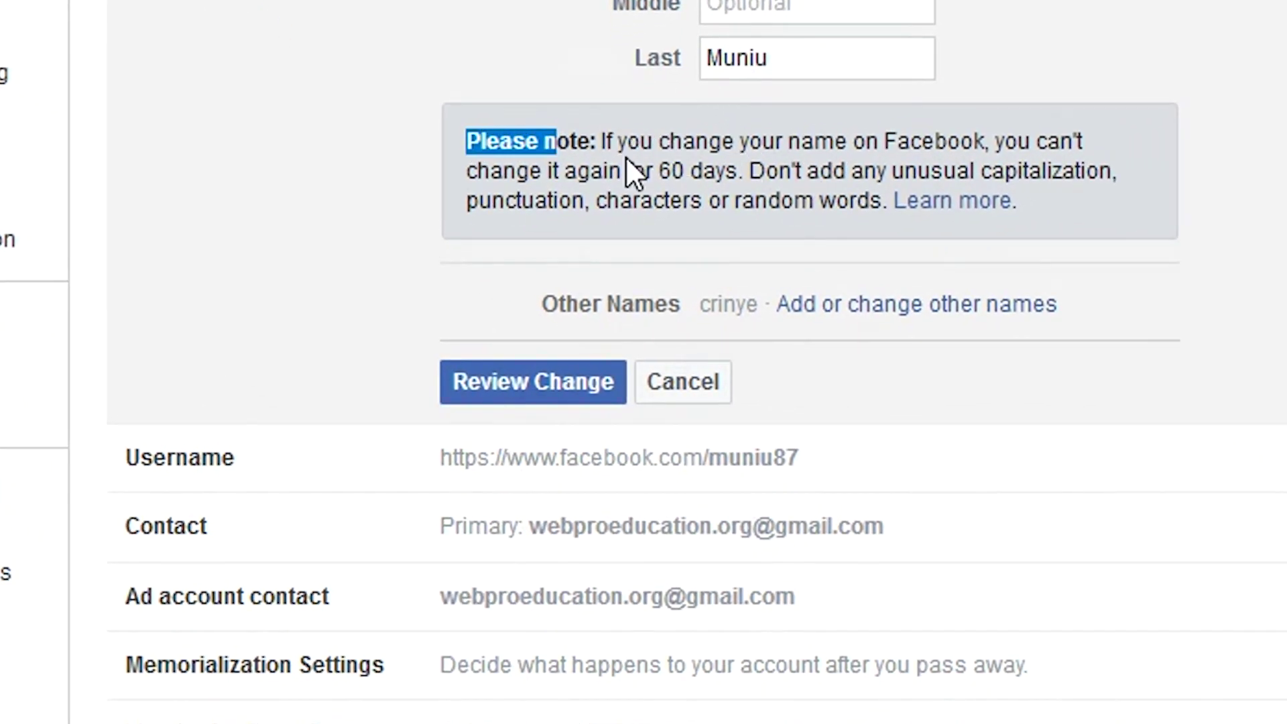
{"action": "left_click", "coordinate": [697, 171]}
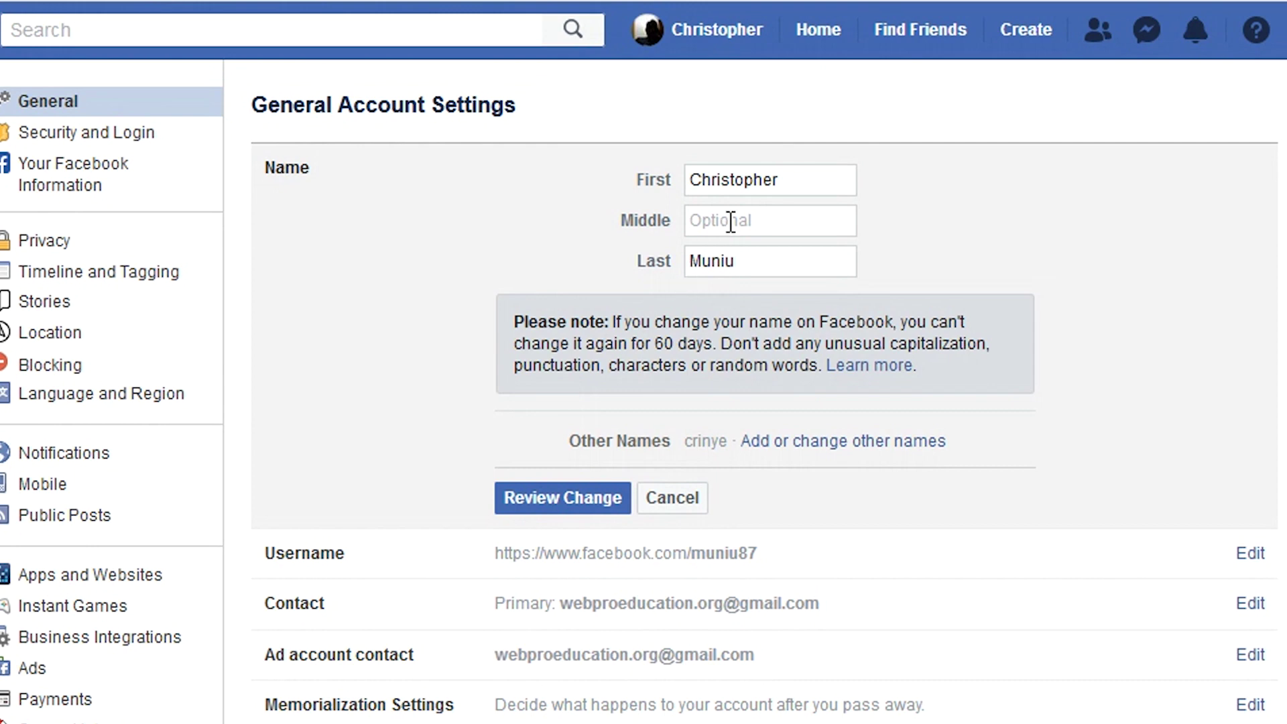
Add a middle name, preview the three-part full name, and confirm with the password.
{"action": "left_click", "coordinate": [789, 179]}
{"action": "left_click", "coordinate": [772, 226]}
{"action": "type", "text": "Gachema"}
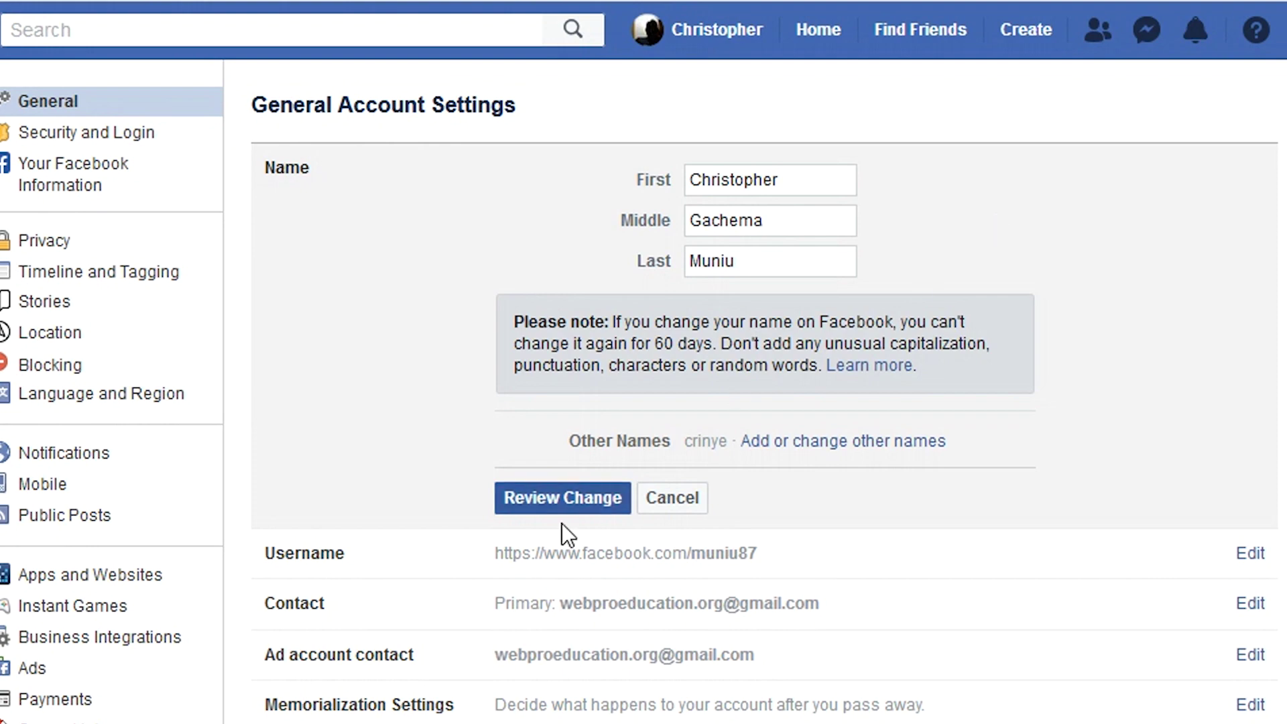
{"action": "left_click", "coordinate": [550, 503]}
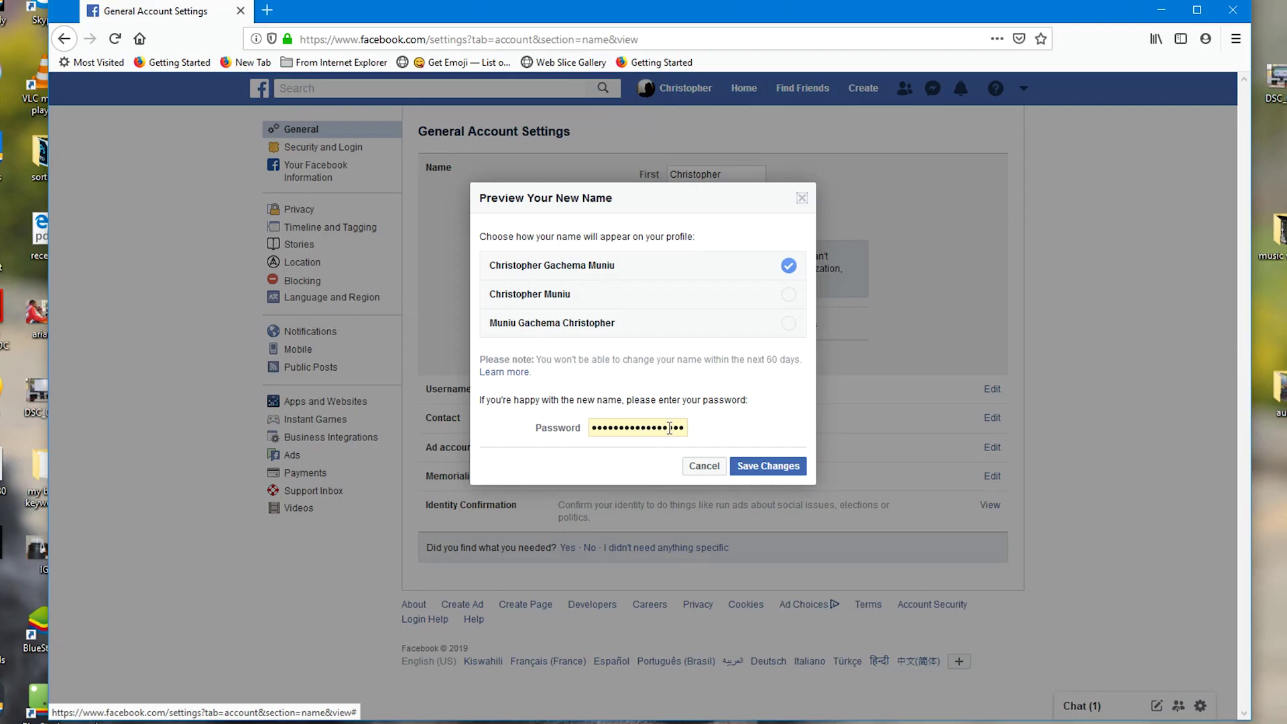
{"action": "left_click", "coordinate": [770, 471]}
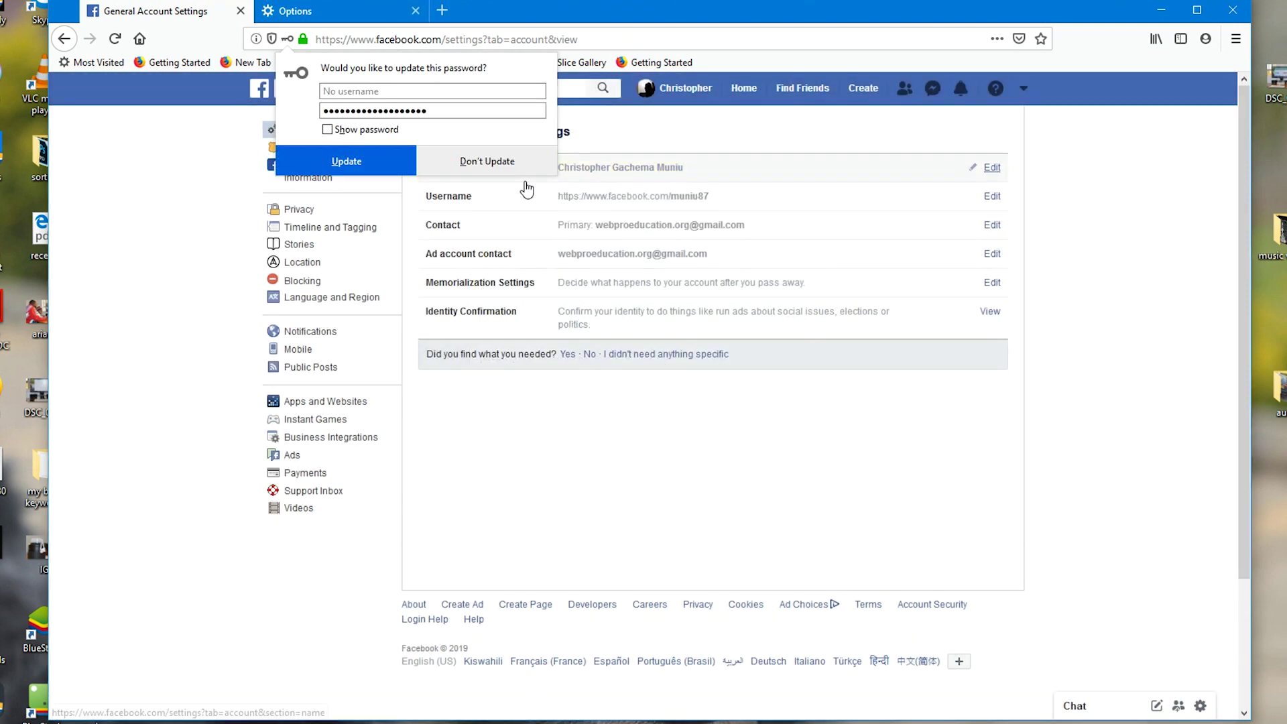
Decline Firefox's saved-password update and leave settings for the home feed.
{"action": "left_click", "coordinate": [487, 162]}
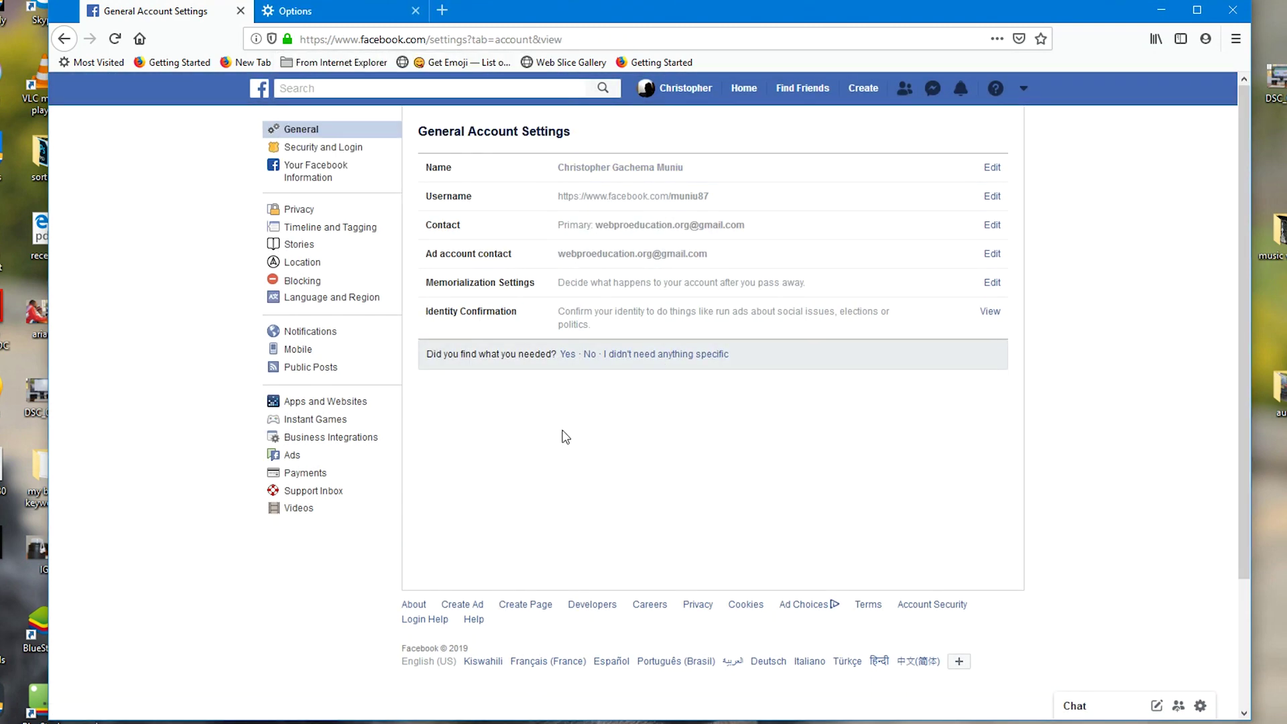
{"action": "left_click", "coordinate": [742, 88]}
Go to your profile, reload it, and bring up its About section.
{"action": "left_click", "coordinate": [678, 89]}
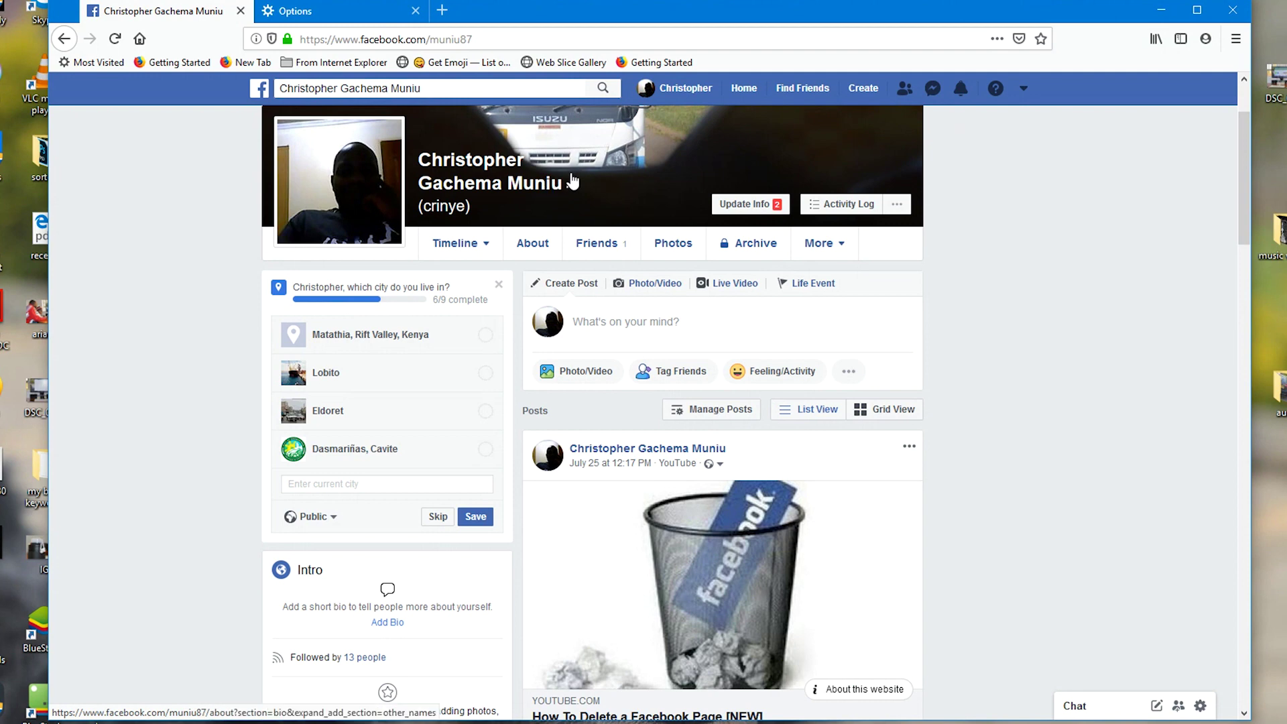
{"action": "left_click", "coordinate": [681, 95]}
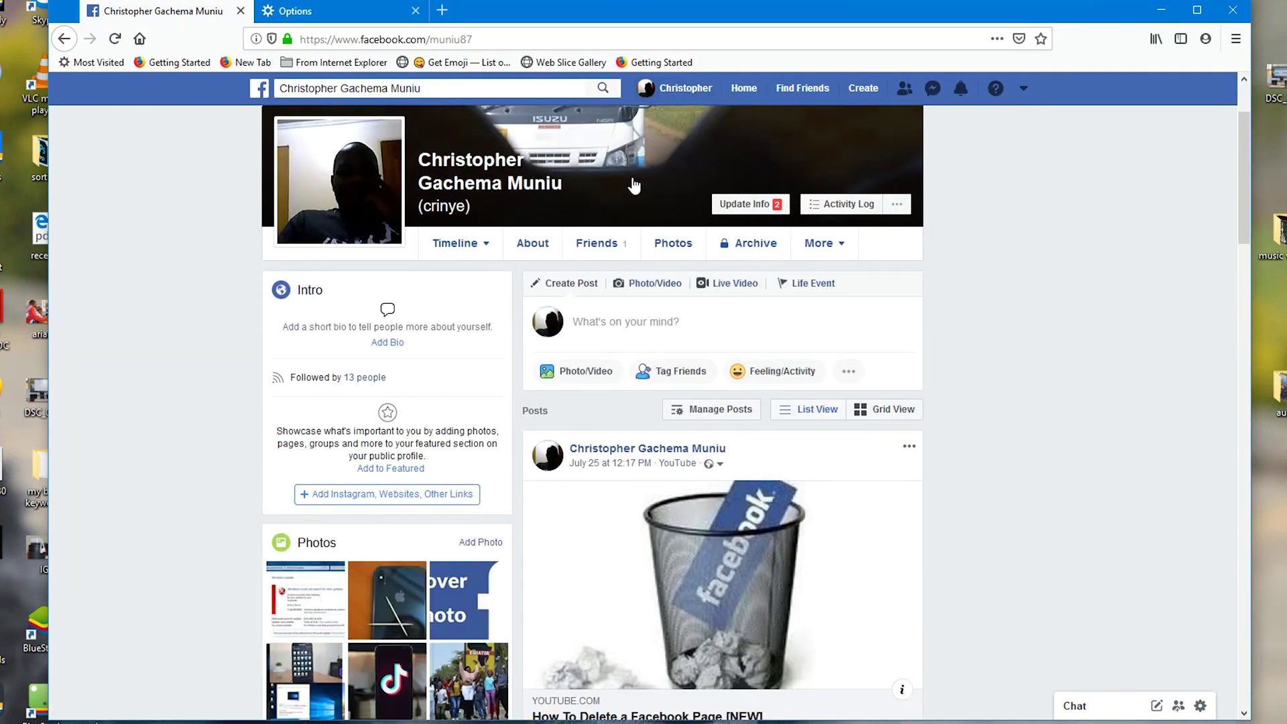
{"action": "left_click", "coordinate": [539, 244]}
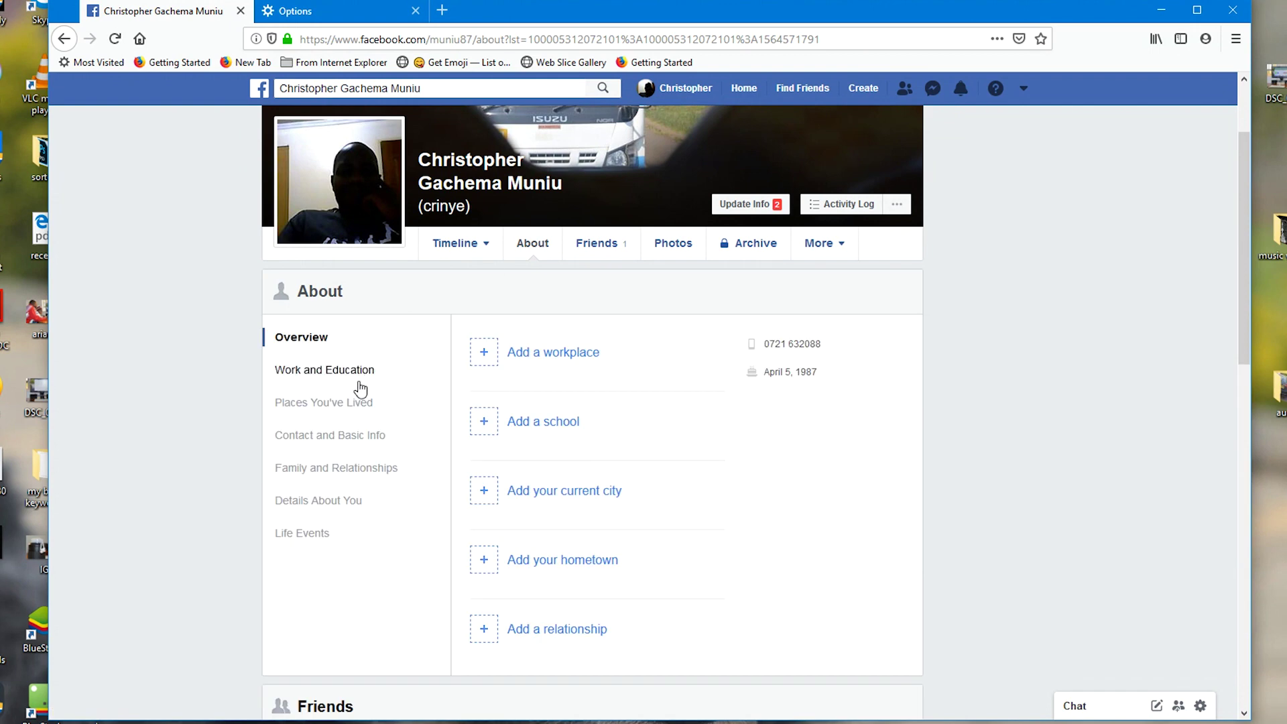
Start adding a nickname under Details About You and review the Name Type options unchanged.
{"action": "left_click", "coordinate": [316, 508]}
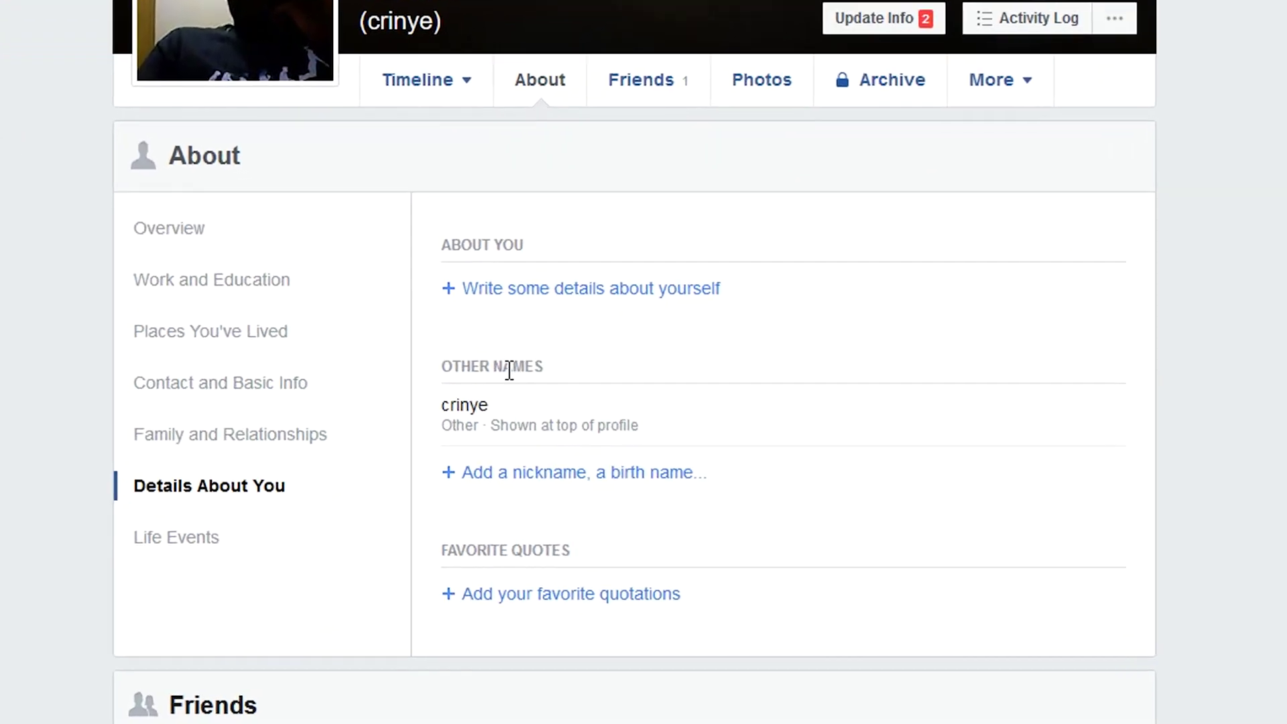
{"action": "left_click", "coordinate": [508, 481]}
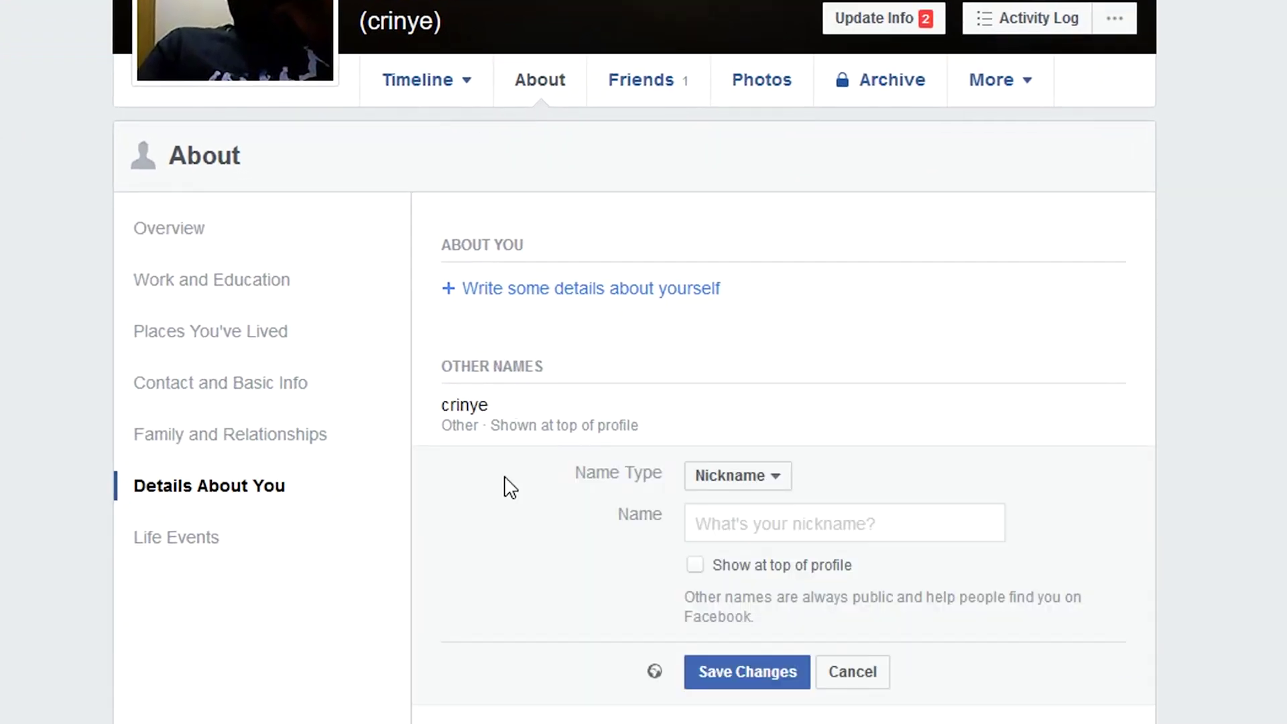
{"action": "left_click", "coordinate": [775, 479]}
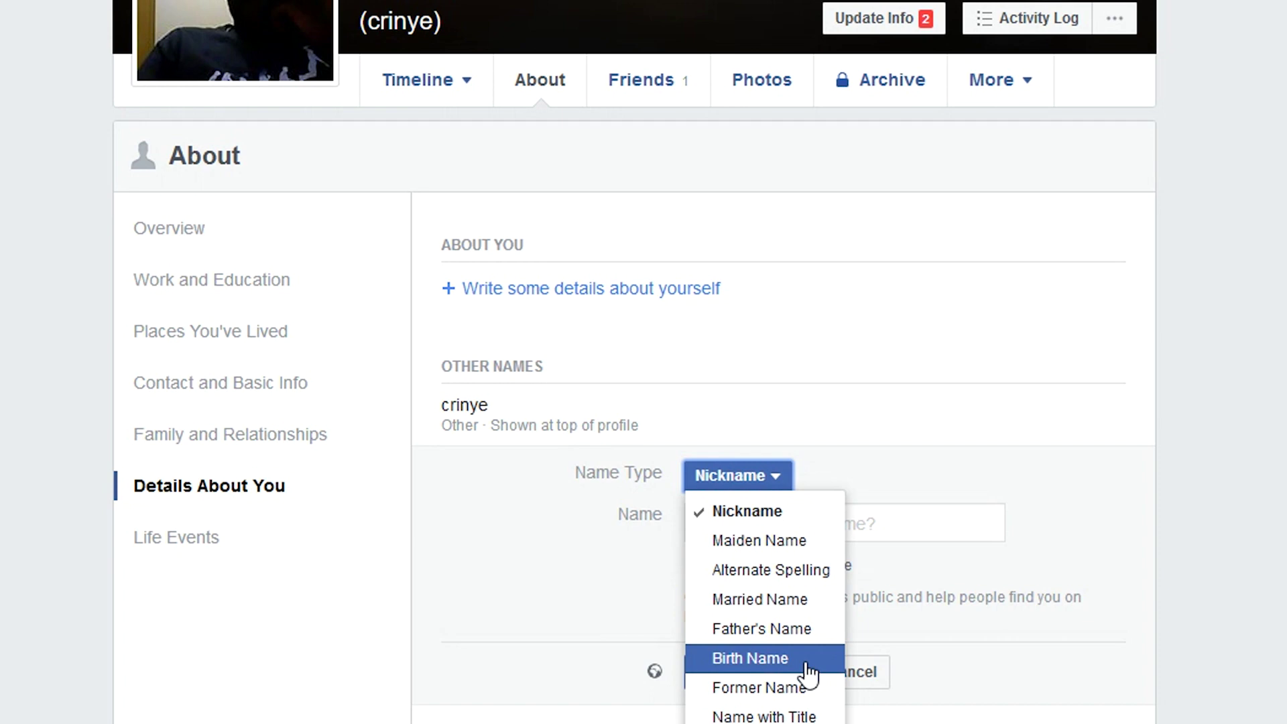
{"action": "left_click", "coordinate": [914, 489]}
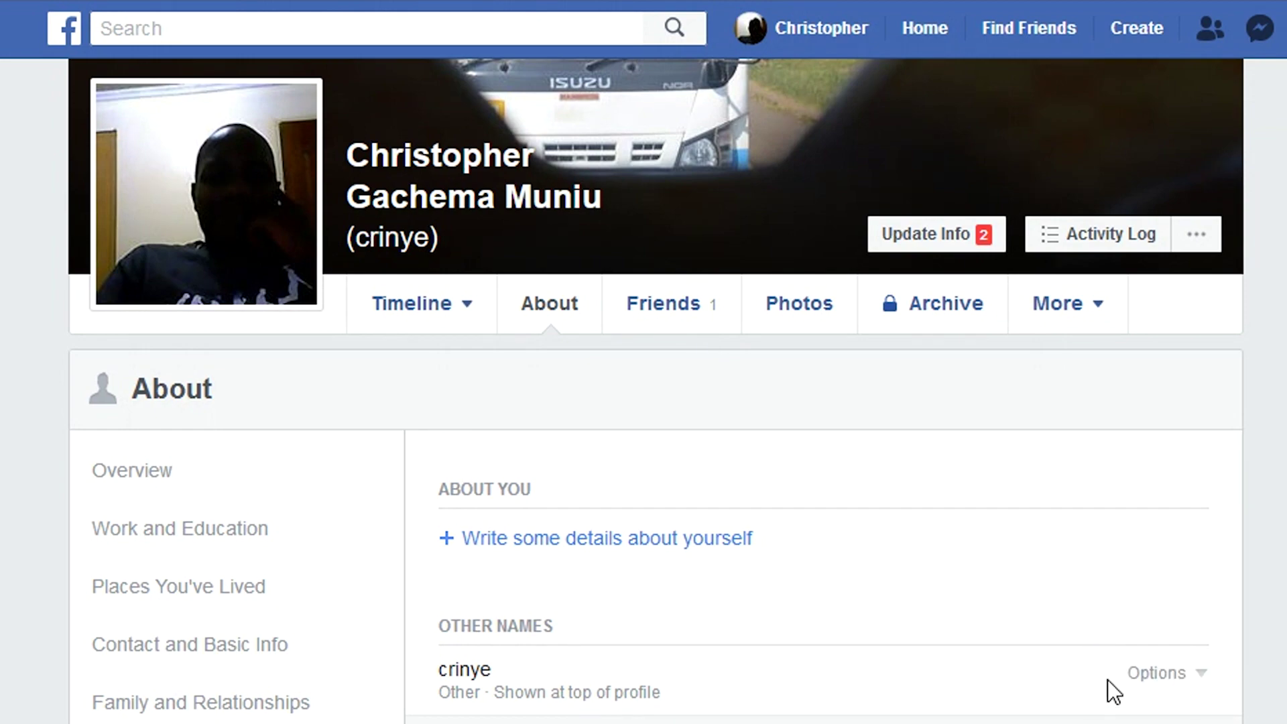
{"action": "scroll", "coordinate": [1245, 604], "scroll_direction": "up", "scroll_amount": 1}
{"action": "scroll", "coordinate": [644, 402], "scroll_direction": "up", "scroll_amount": 2}
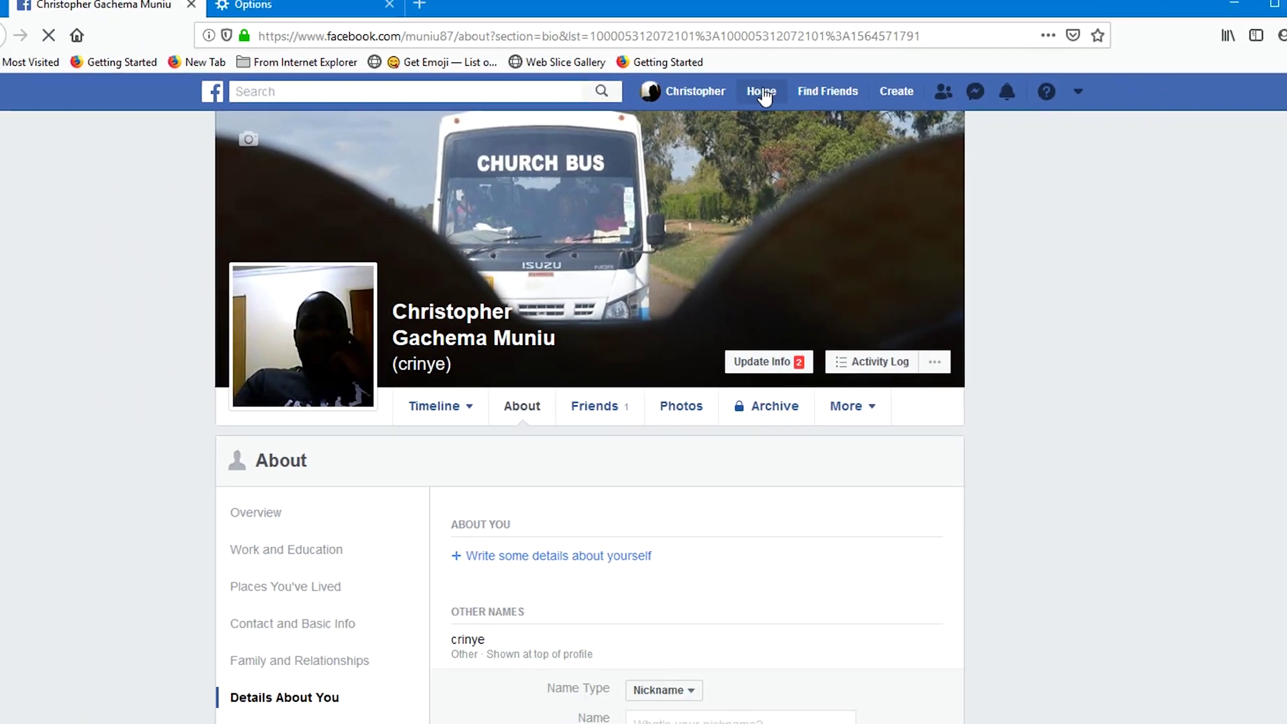
Go back to the News Feed using Home in the top bar.
{"action": "left_click", "coordinate": [762, 92]}
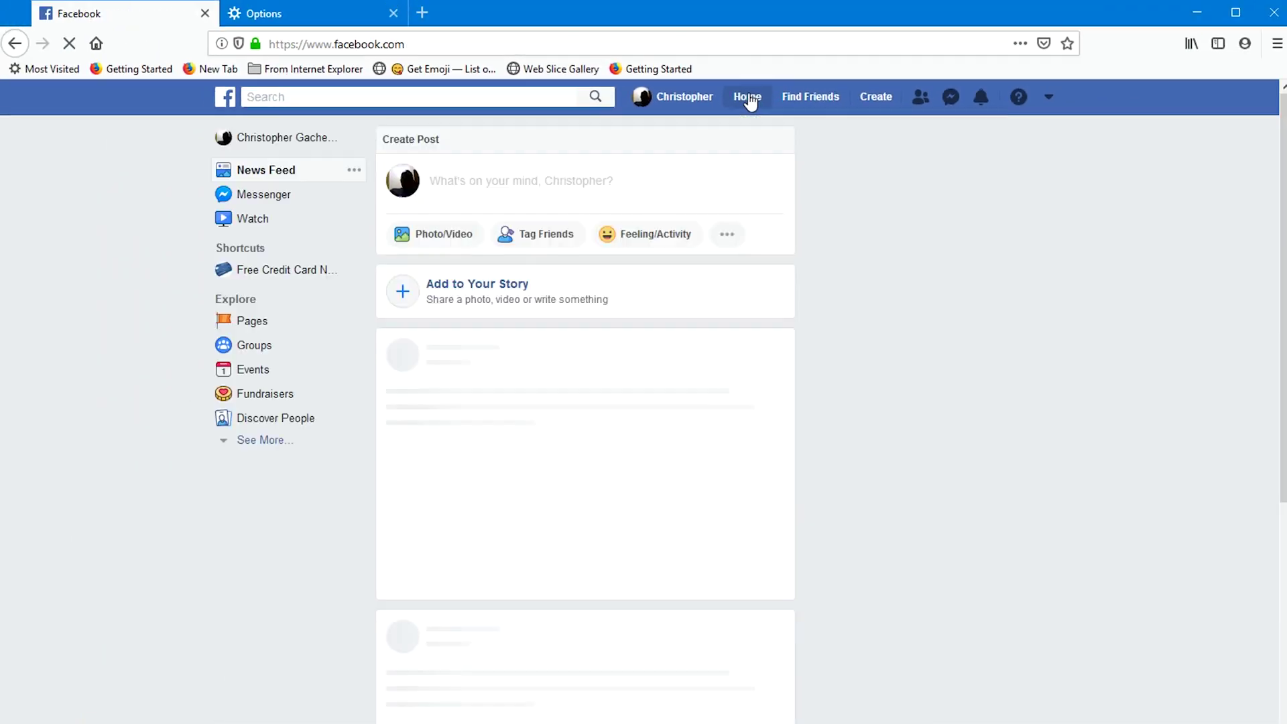